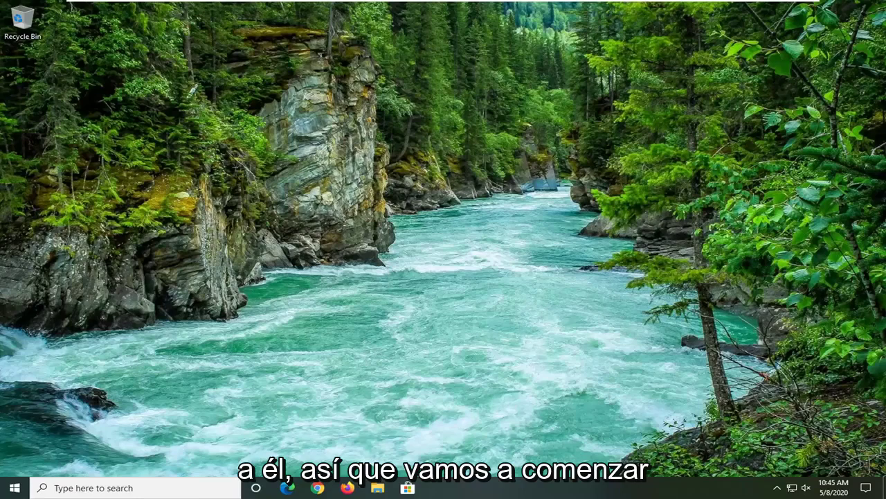
Open Control Panel through a Windows search for "control panel" and set its view to Category
left_click(15, 488)
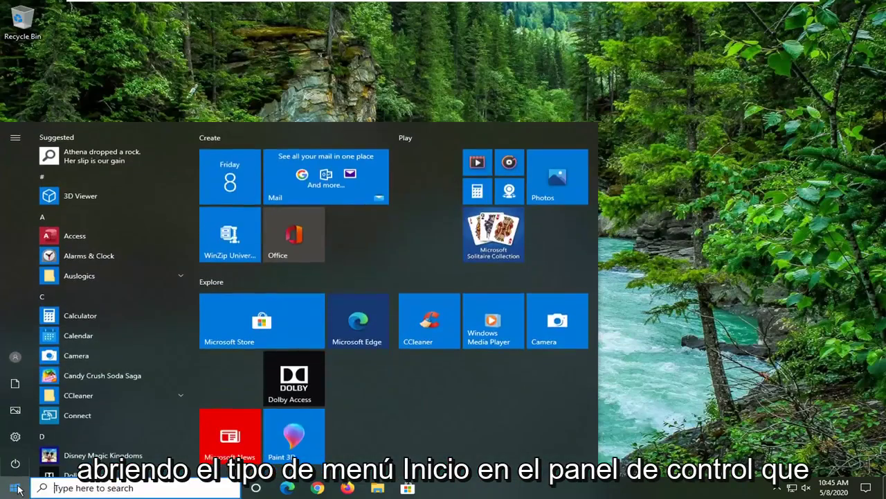
type("cont")
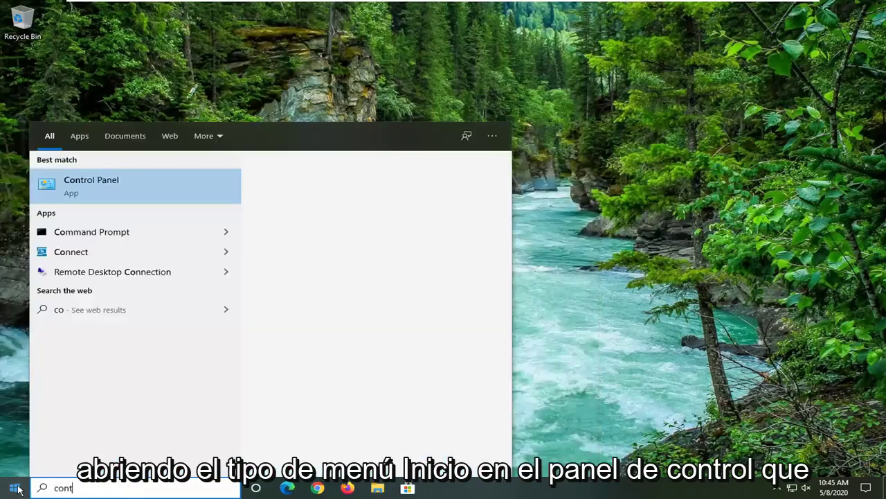
type("rol panel")
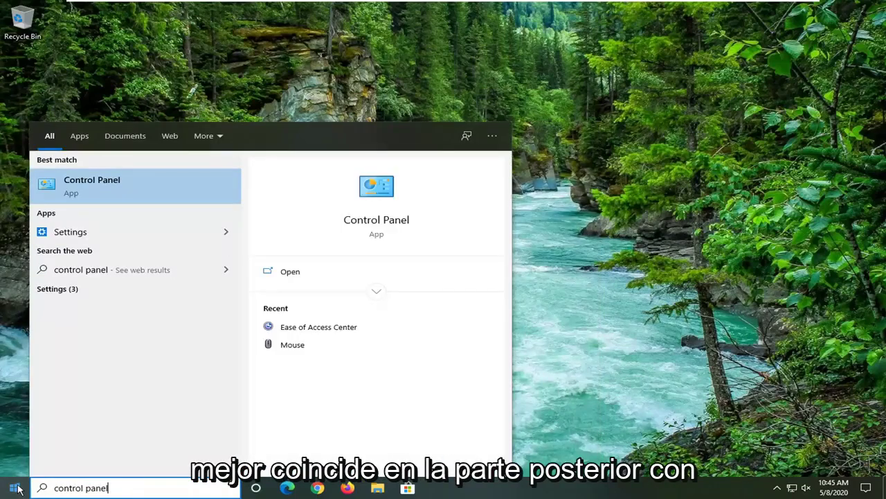
left_click(133, 194)
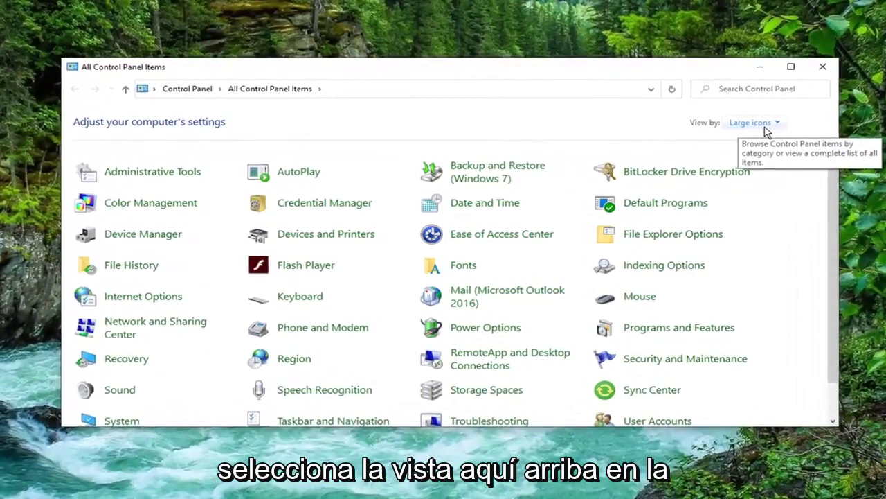
left_click(750, 129)
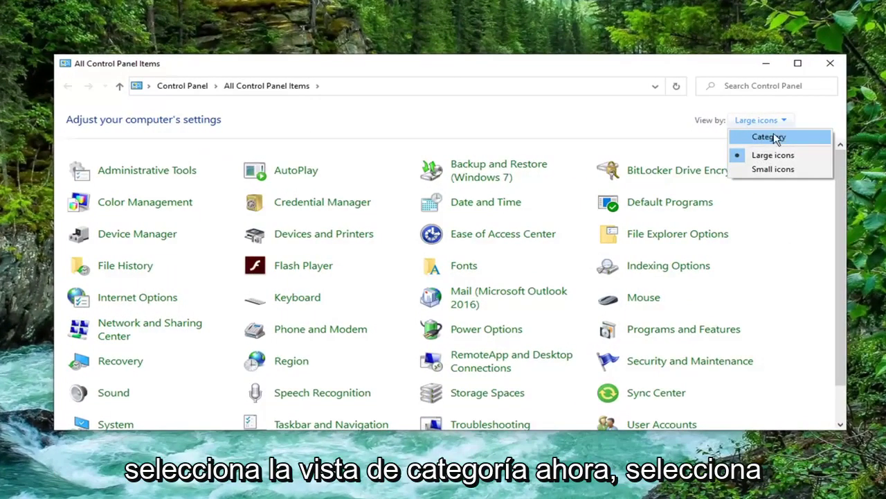
left_click(766, 138)
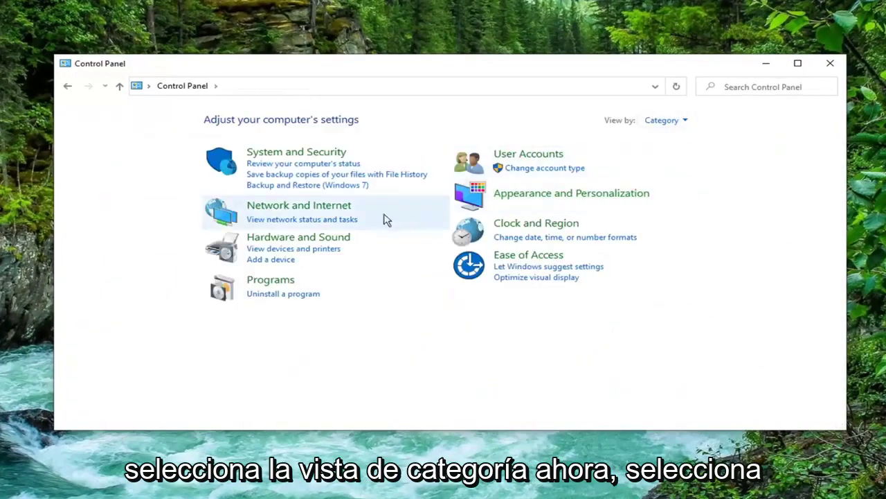
Open the advanced sharing settings of the Network and Sharing Center under Network and Internet
left_click(287, 207)
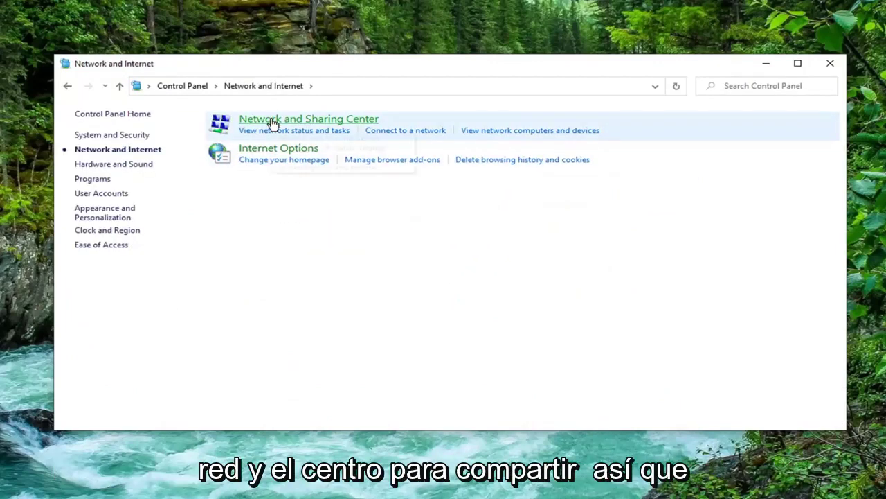
left_click(328, 122)
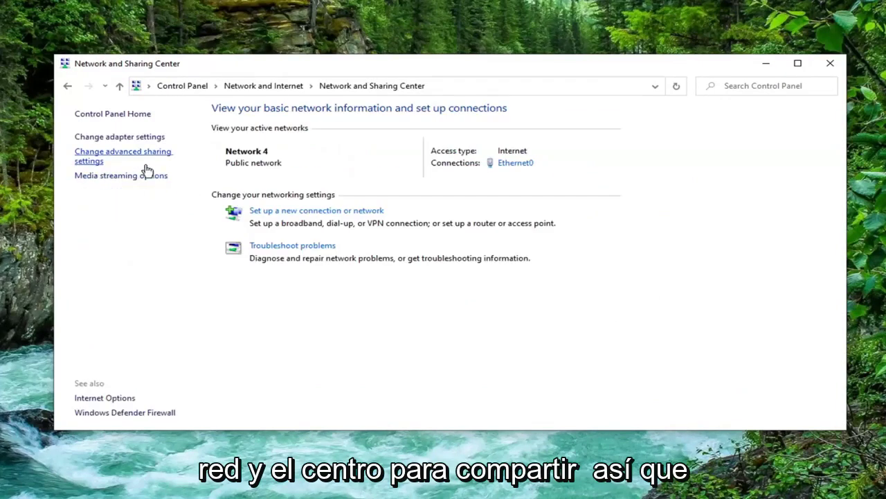
left_click(87, 161)
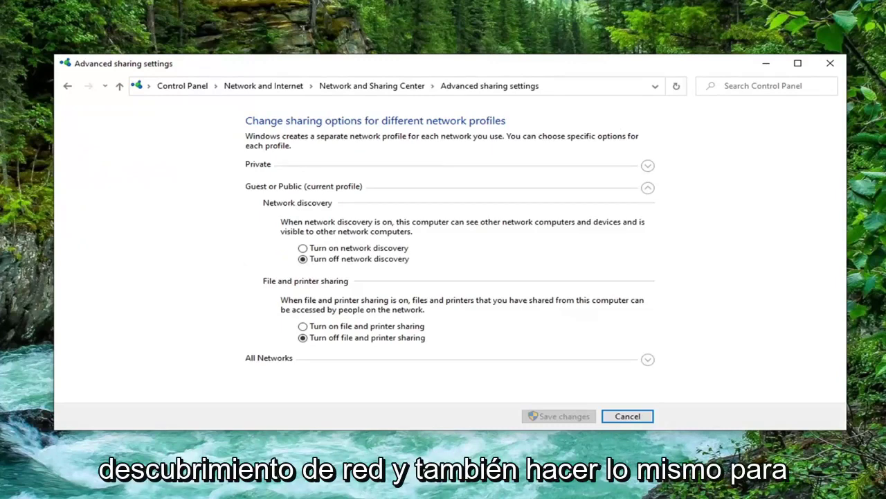
Turn on network discovery and file and printer sharing for the Guest or Public profile, save the changes, and close the window
left_click(302, 247)
left_click(313, 327)
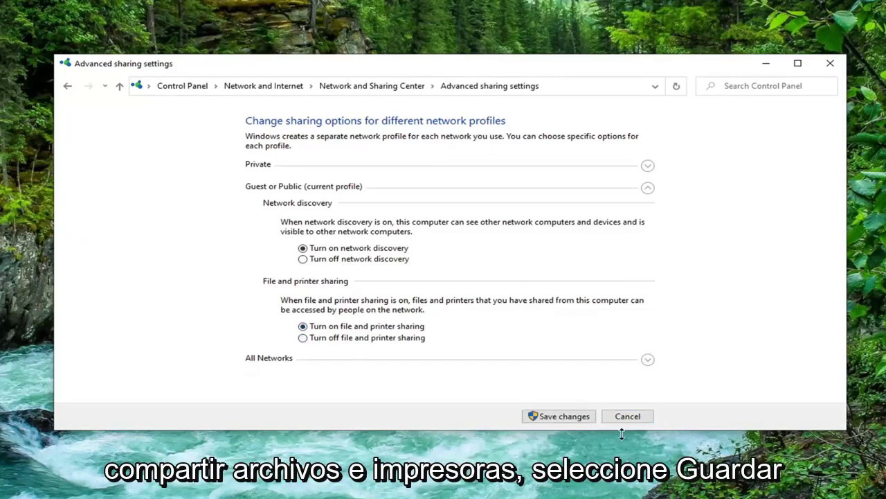
left_click(557, 419)
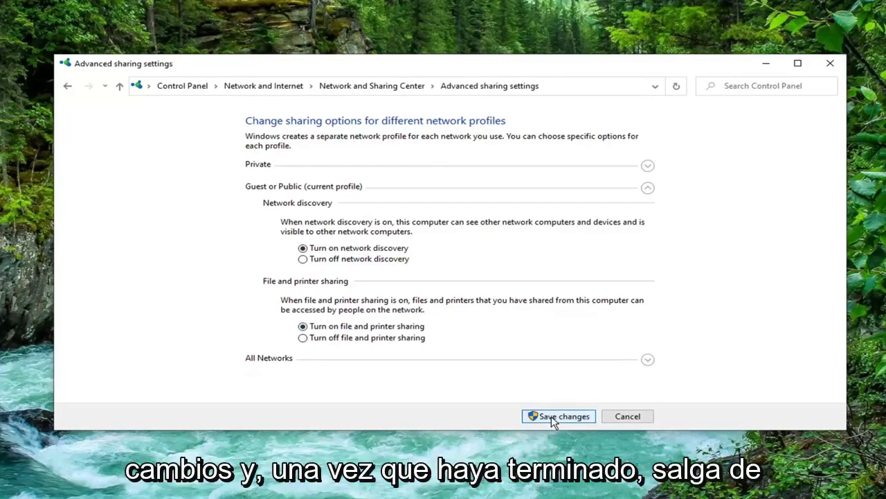
left_click(830, 63)
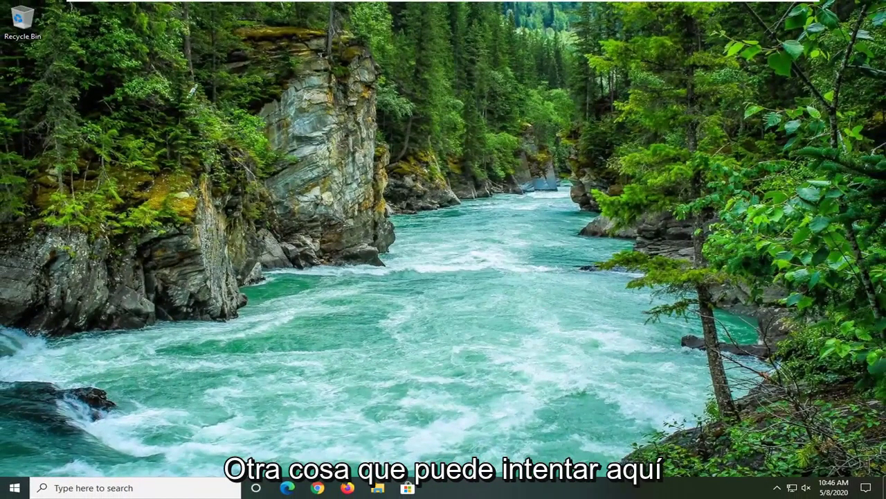
Search for and open Device Manager, and select the Intel(R) 82574L Gigabit Network Connection under Network adapters
left_click(6, 491)
type("device manager")
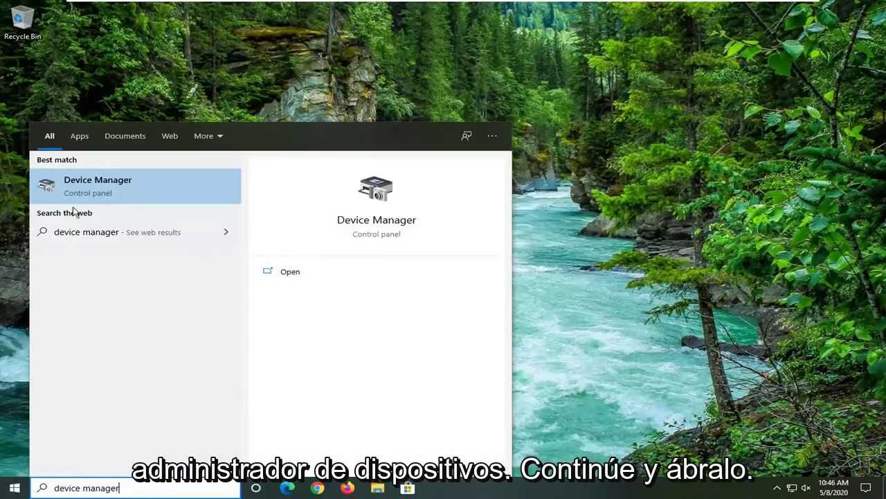
left_click(109, 196)
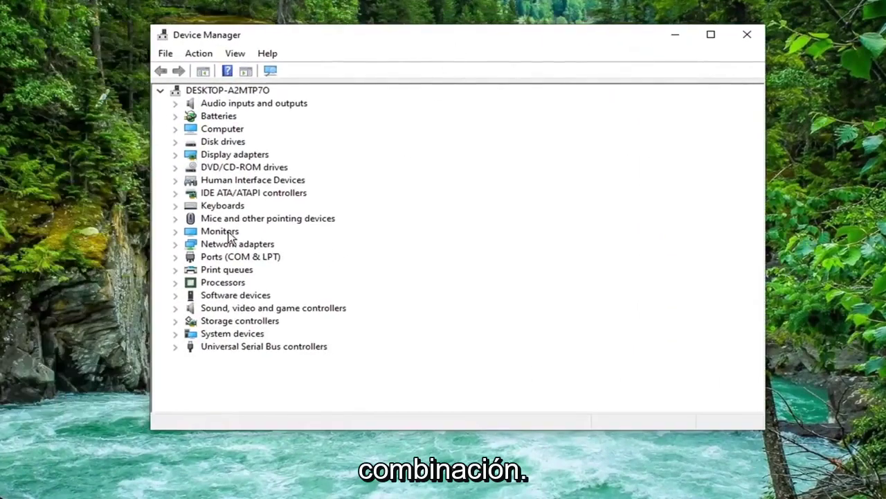
left_click(241, 249)
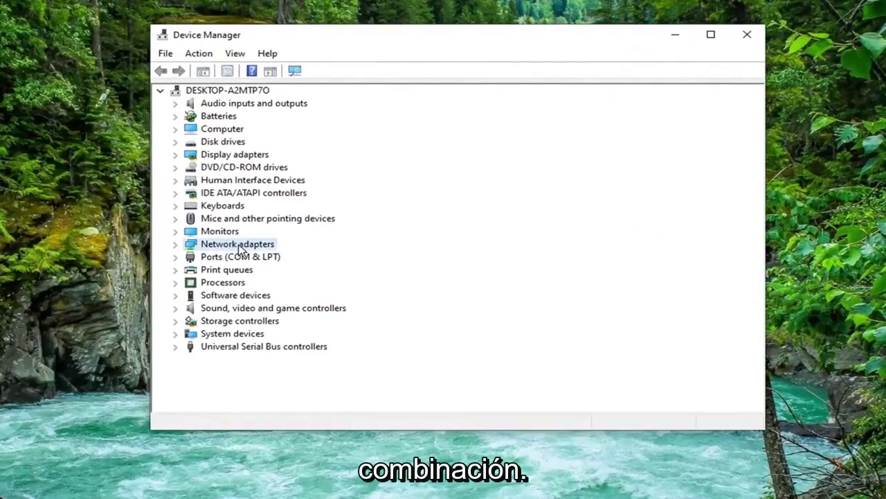
double_click(242, 247)
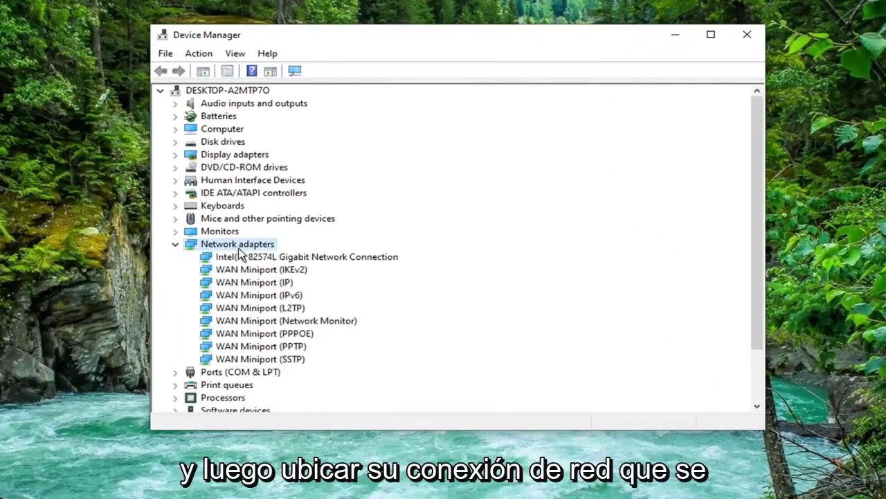
left_click(251, 256)
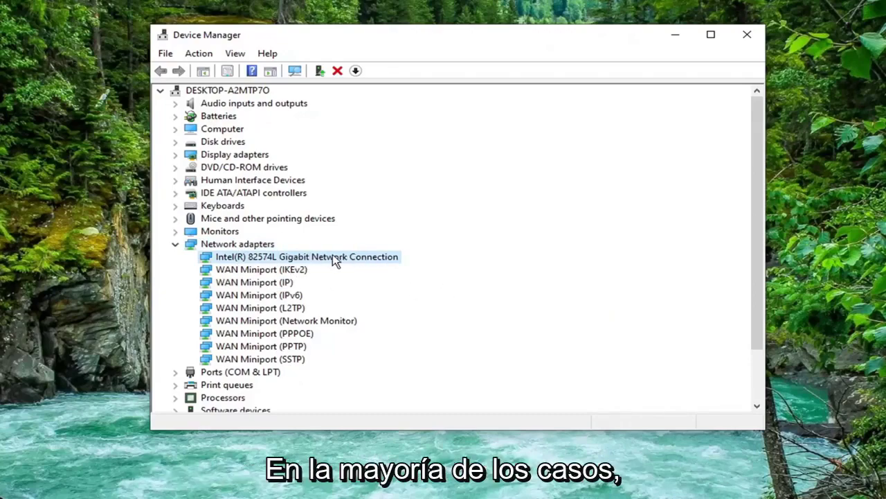
Update the Intel(R) 82574L adapter's driver by installing the compatible model from the list of drivers available on the computer
right_click(331, 255)
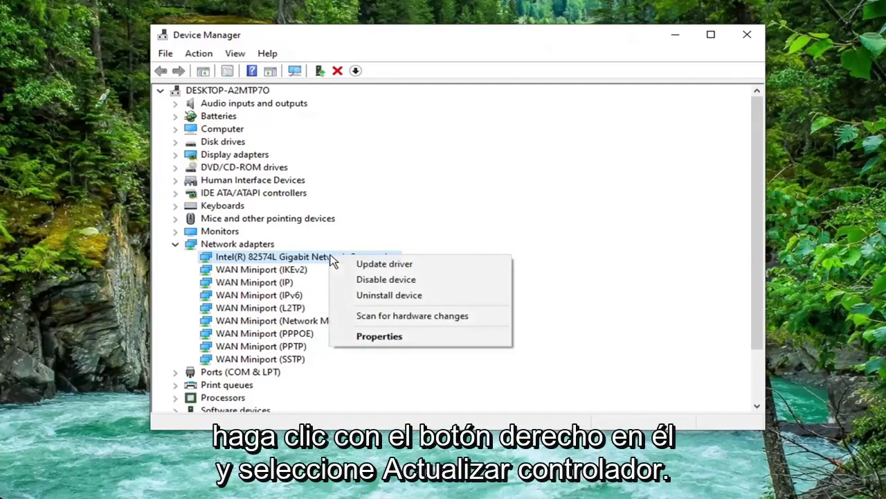
left_click(374, 262)
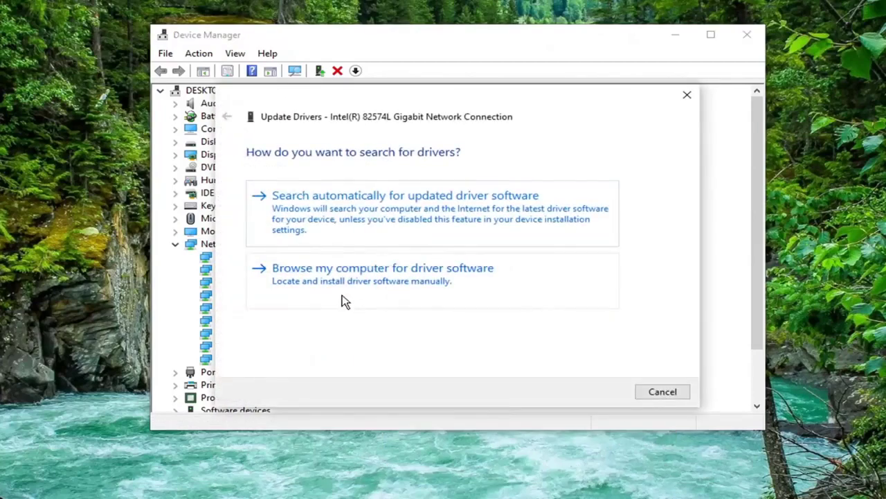
left_click(443, 286)
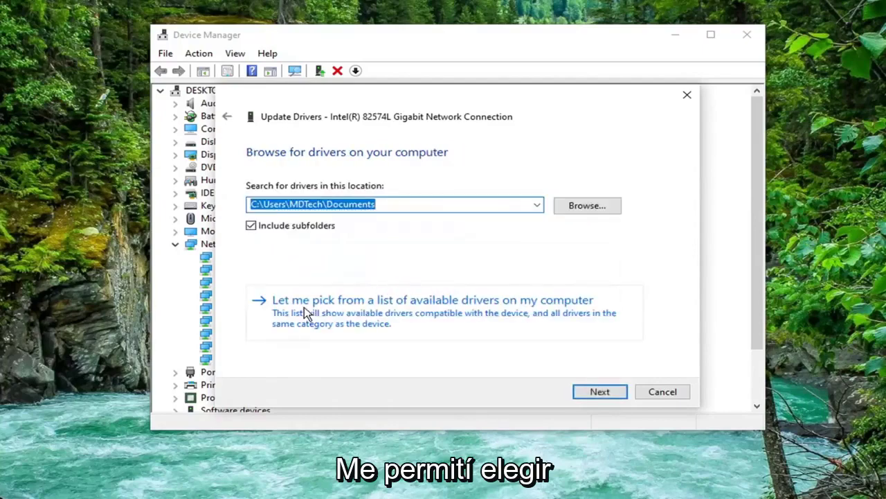
left_click(374, 313)
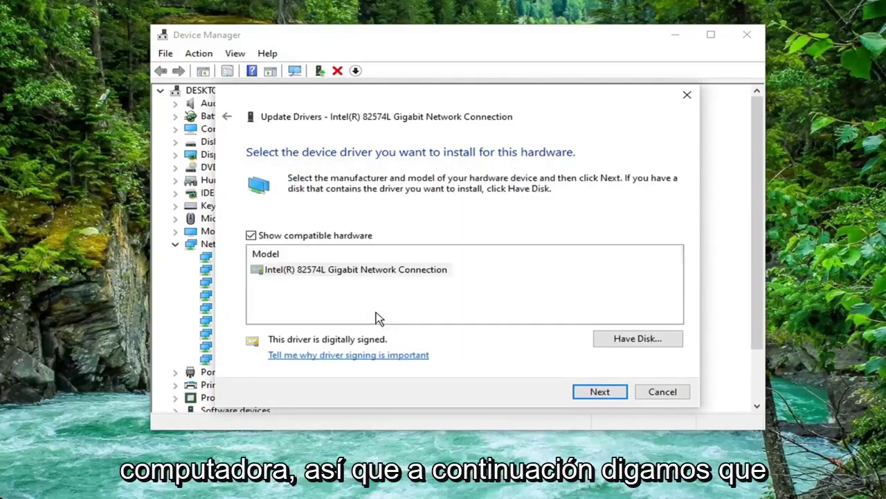
left_click(600, 391)
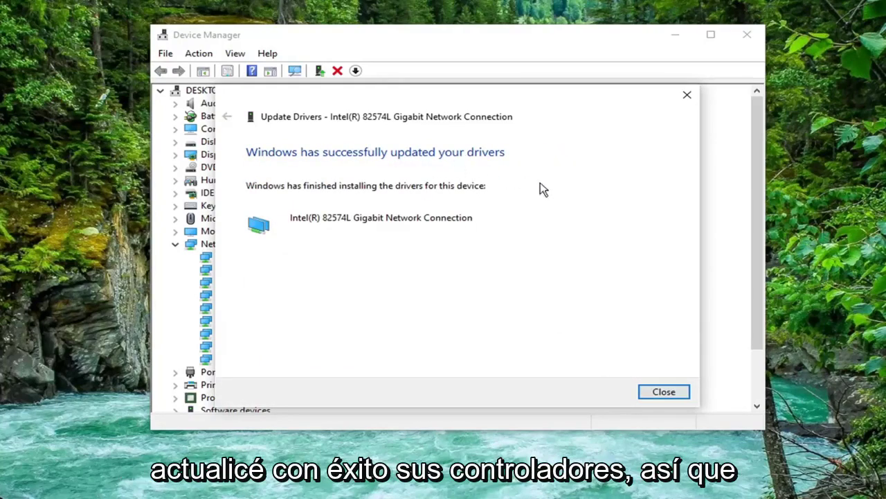
left_click(663, 392)
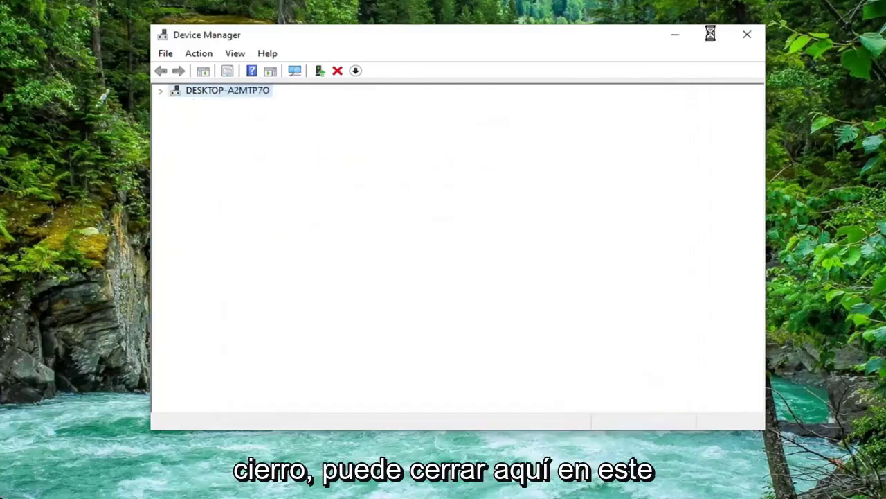
left_click(175, 243)
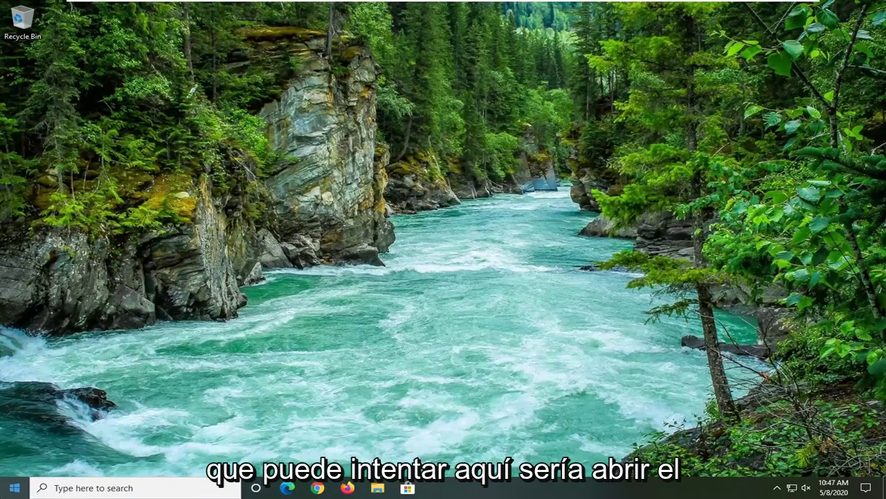
Find Windows Defender Firewall by searching "windows firewall" and open its list of allowed apps and features
left_click(14, 488)
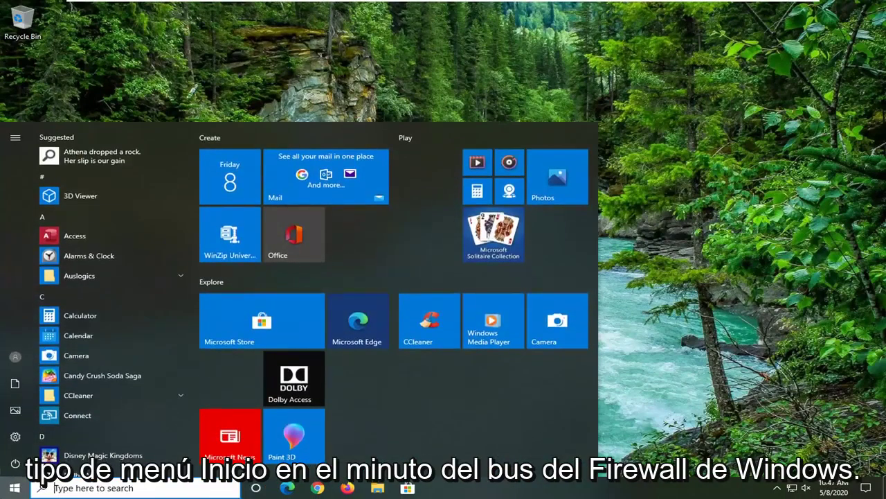
type("wind")
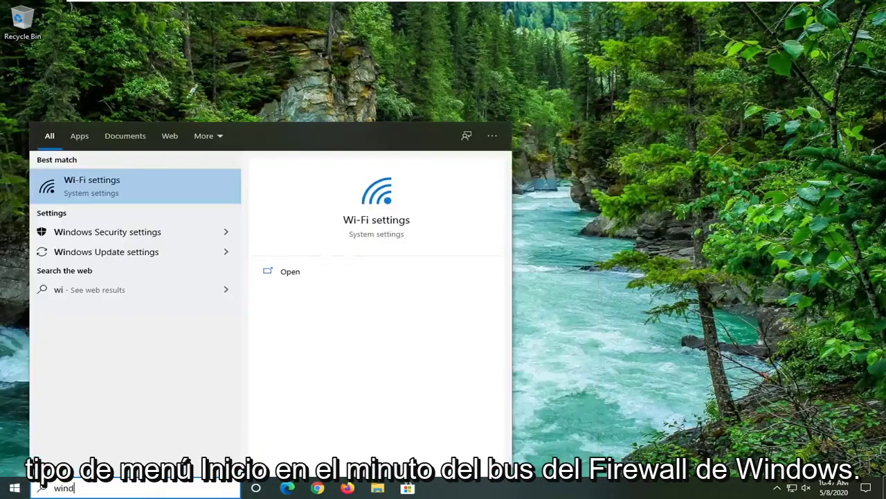
type("ows firewall")
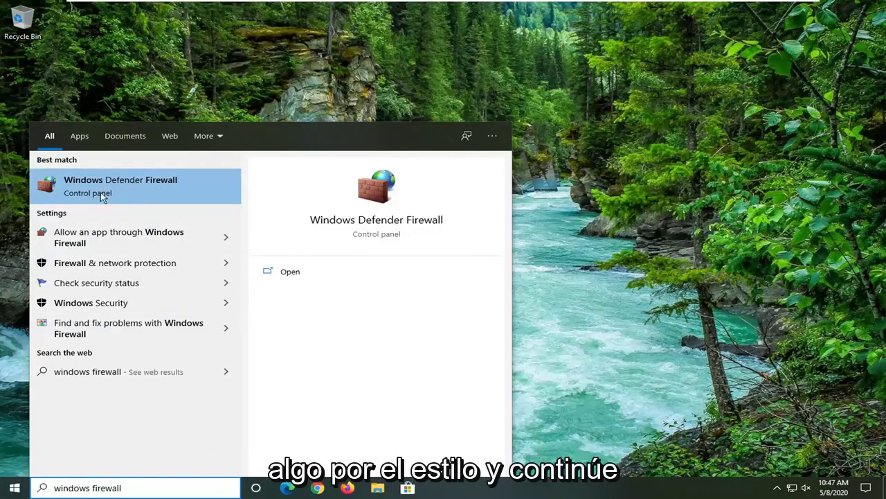
left_click(142, 186)
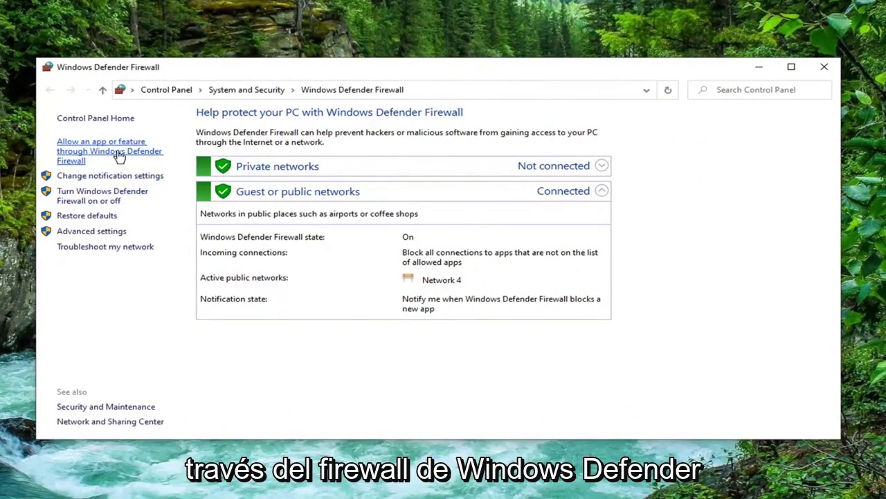
left_click(97, 154)
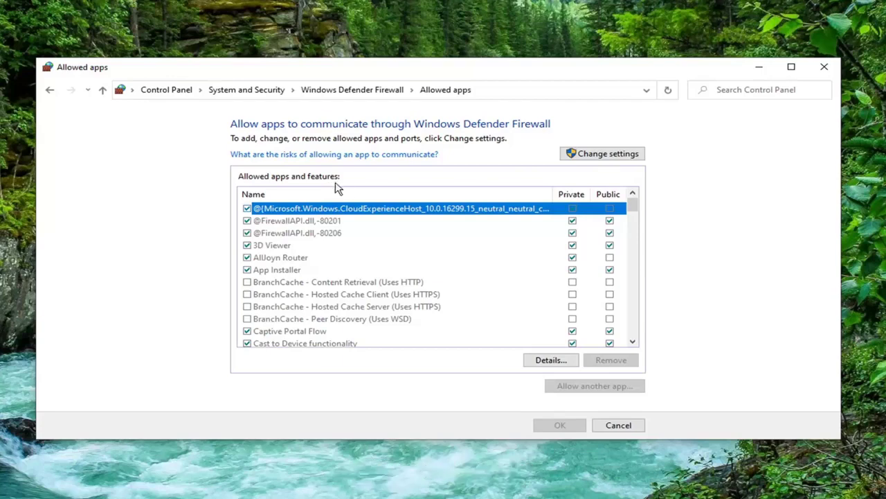
Unlock the allowed apps list for changes, keep Cast to Device functionality allowed on private and public networks, and accept the settings
scroll(340, 266, "down", 1)
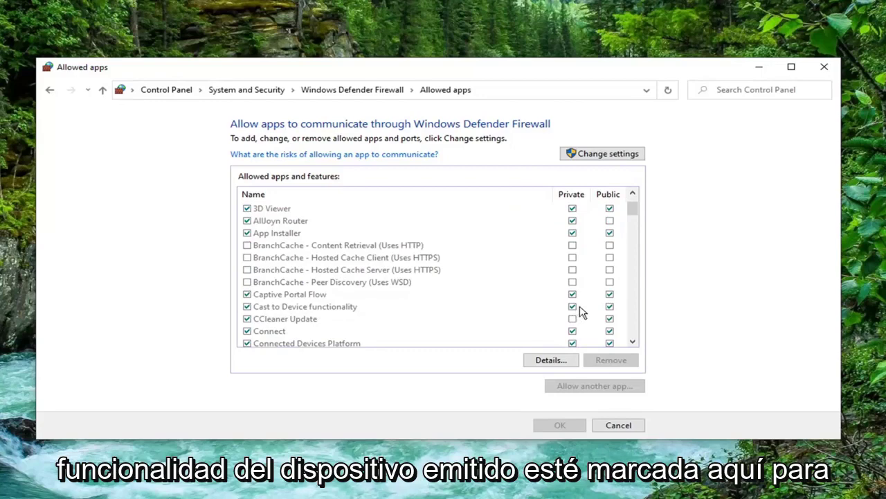
left_click(609, 156)
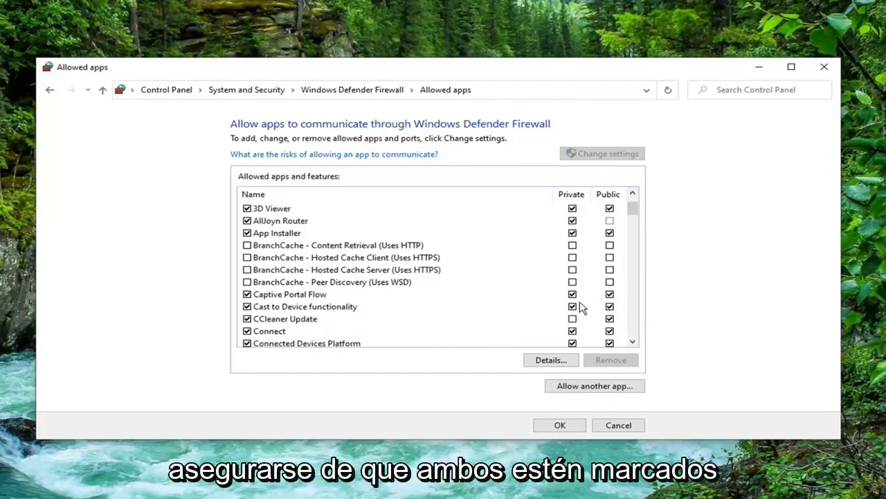
left_click(560, 425)
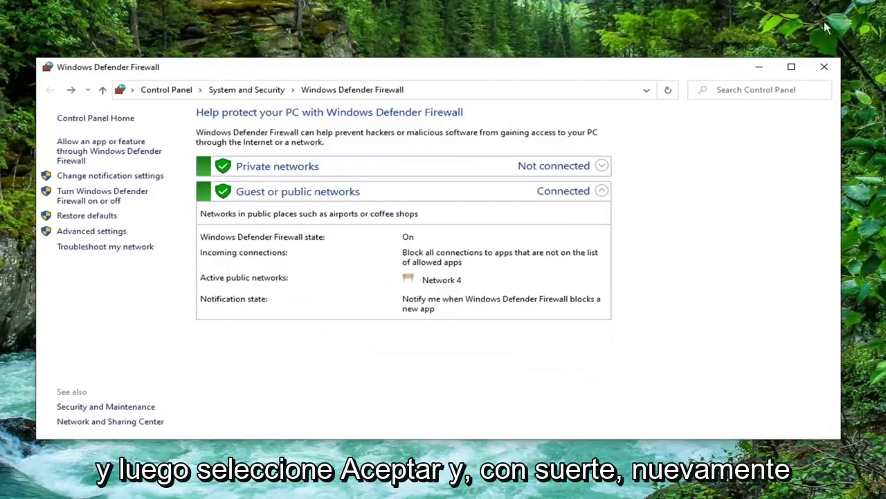